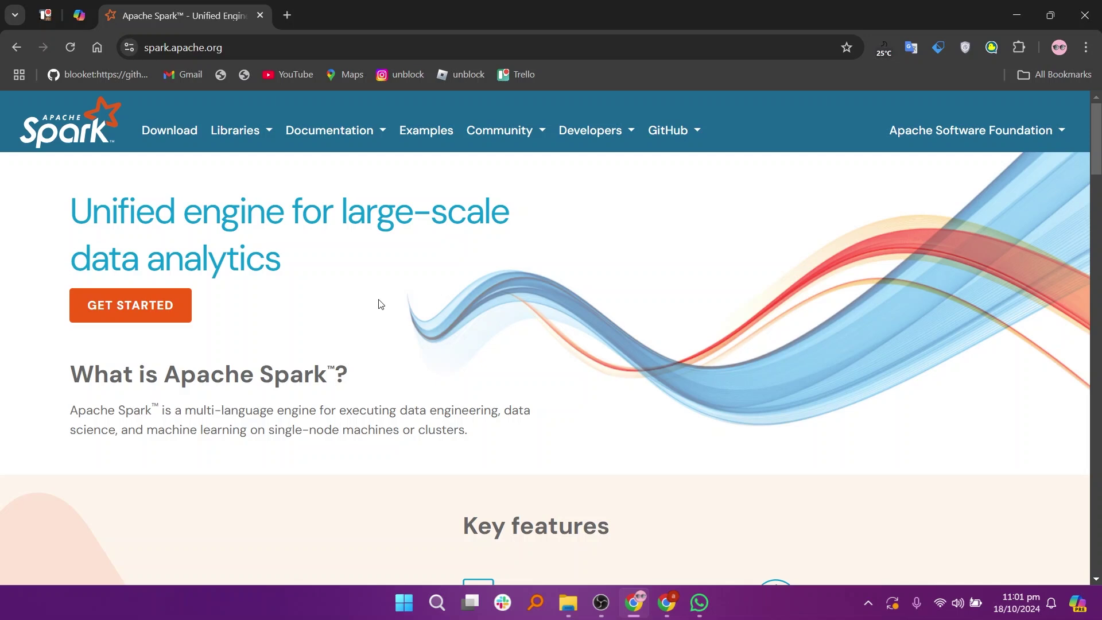
scroll(378, 304, "down", 4)
scroll(378, 305, "down", 1)
scroll(378, 305, "down", 2)
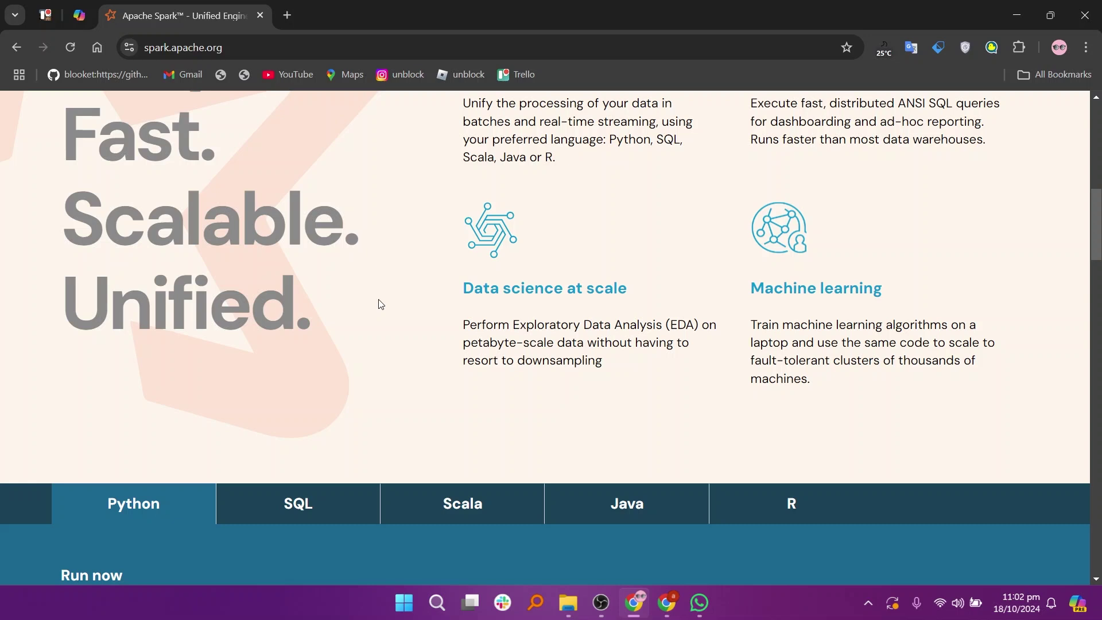
scroll(378, 304, "down", 3)
- View the Spark example code in SQL, Scala, Java and R, then the Ecosystem section
left_click(325, 208)
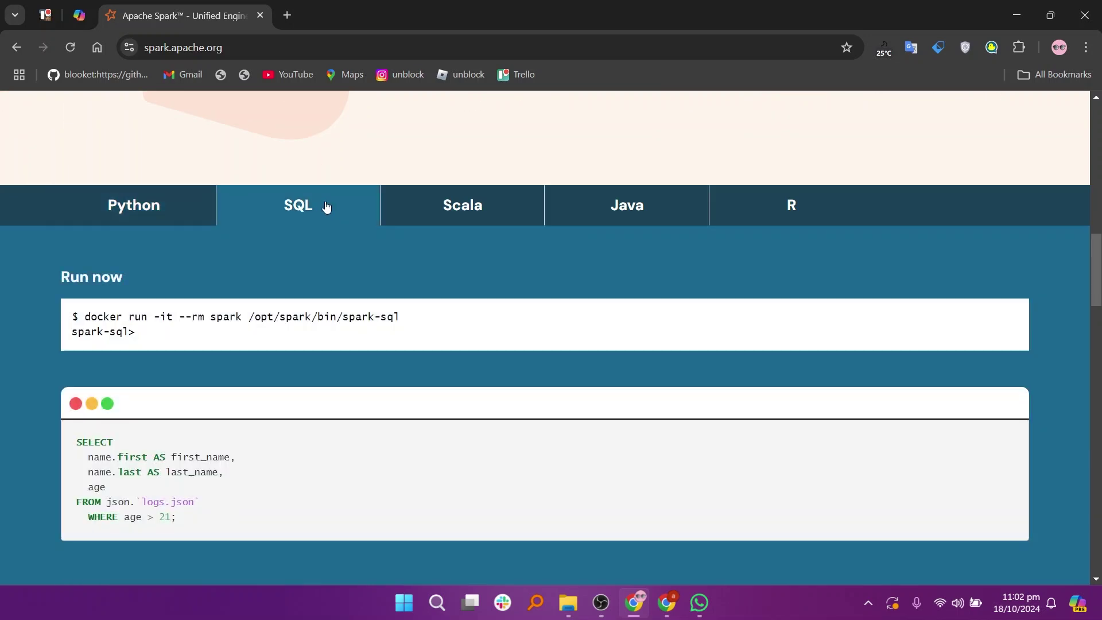
left_click(447, 211)
left_click(607, 204)
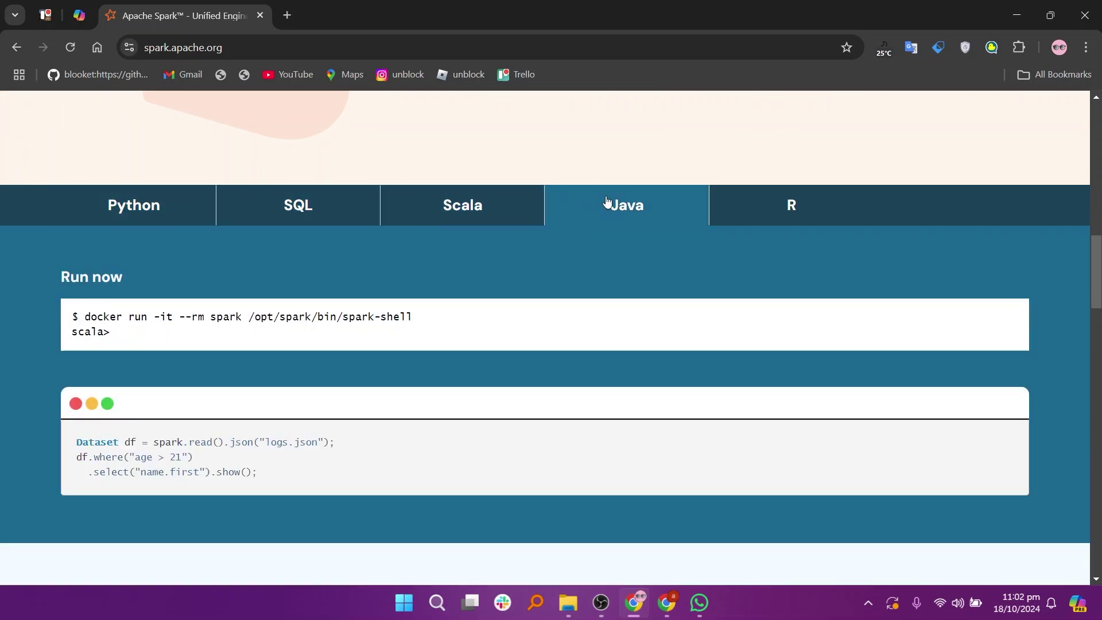
left_click(776, 206)
left_click(1096, 336)
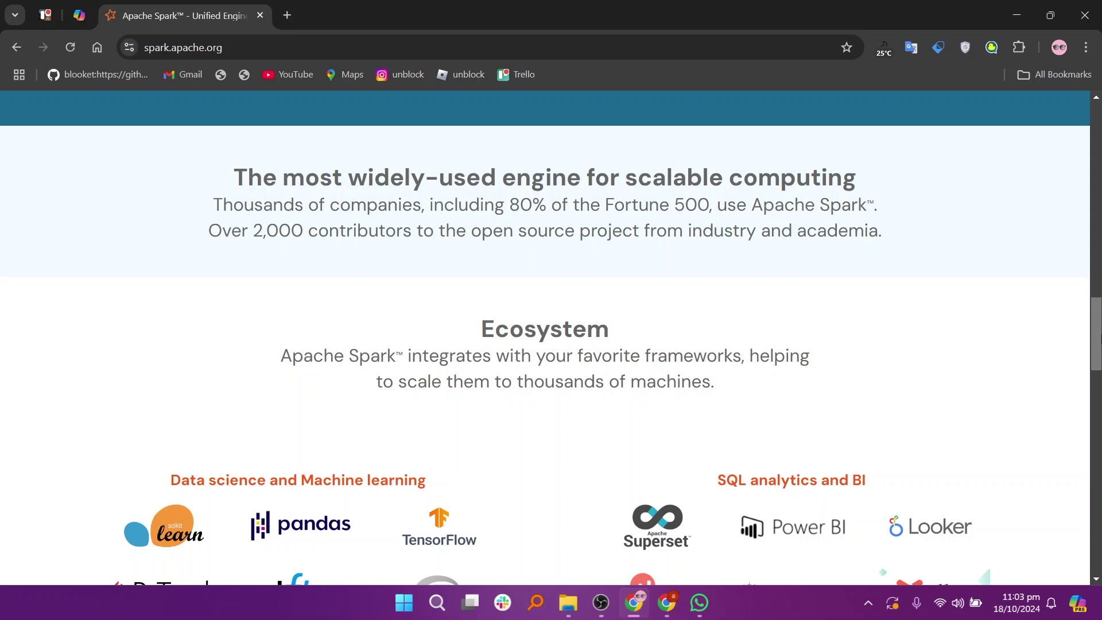
scroll(550, 345, "down", 1)
scroll(552, 344, "down", 4)
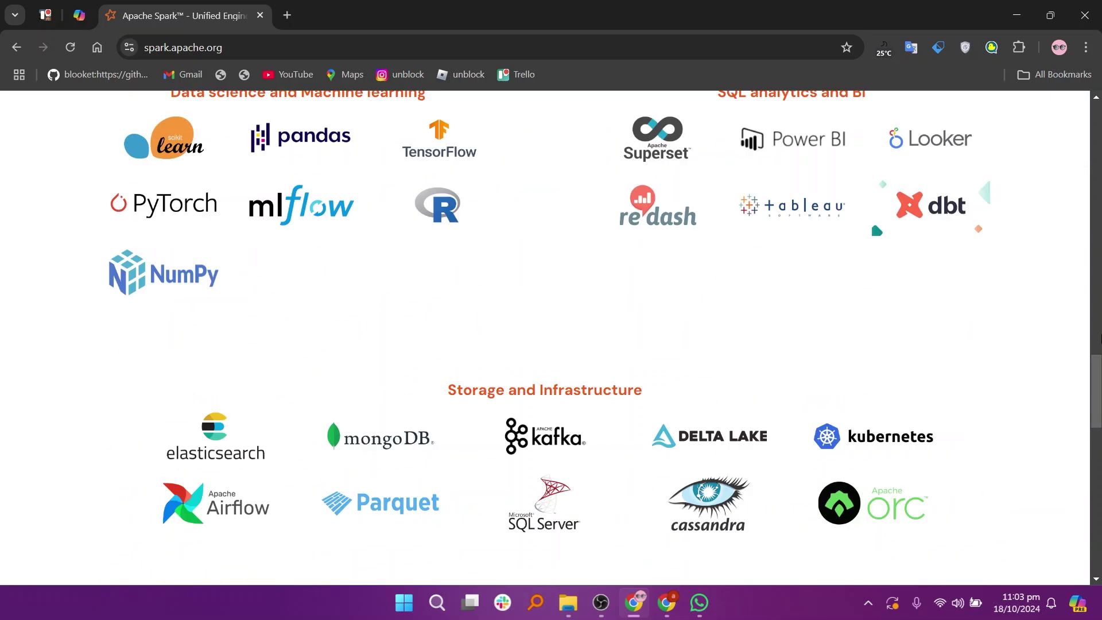
scroll(551, 345, "down", 2)
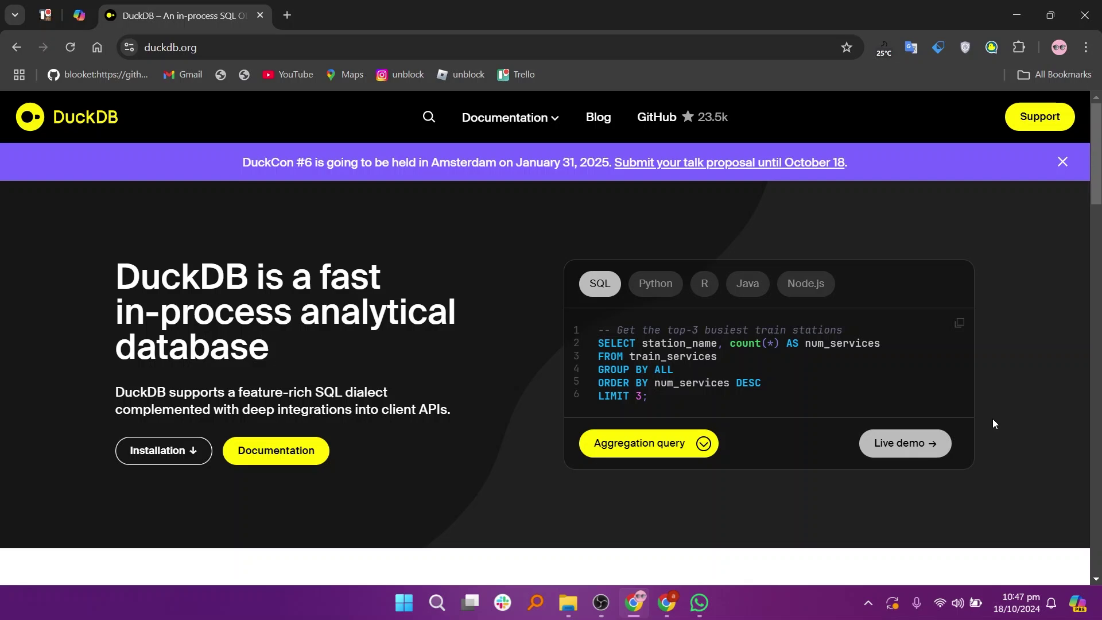
scroll(993, 423, "down", 1)
scroll(992, 423, "down", 4)
scroll(993, 423, "down", 1)
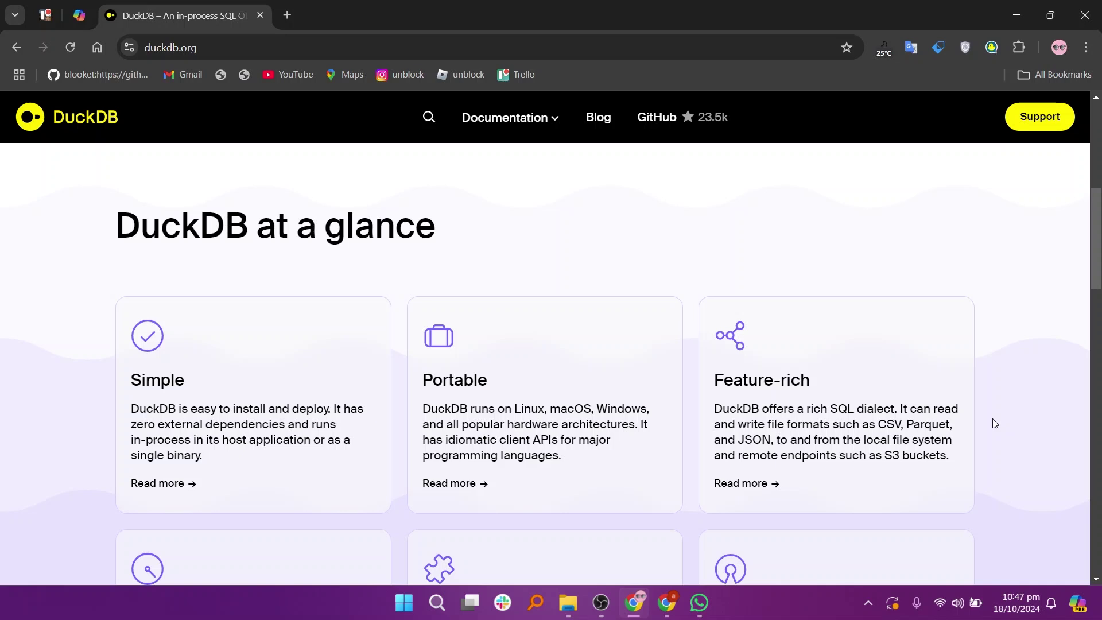
scroll(992, 419, "down", 3)
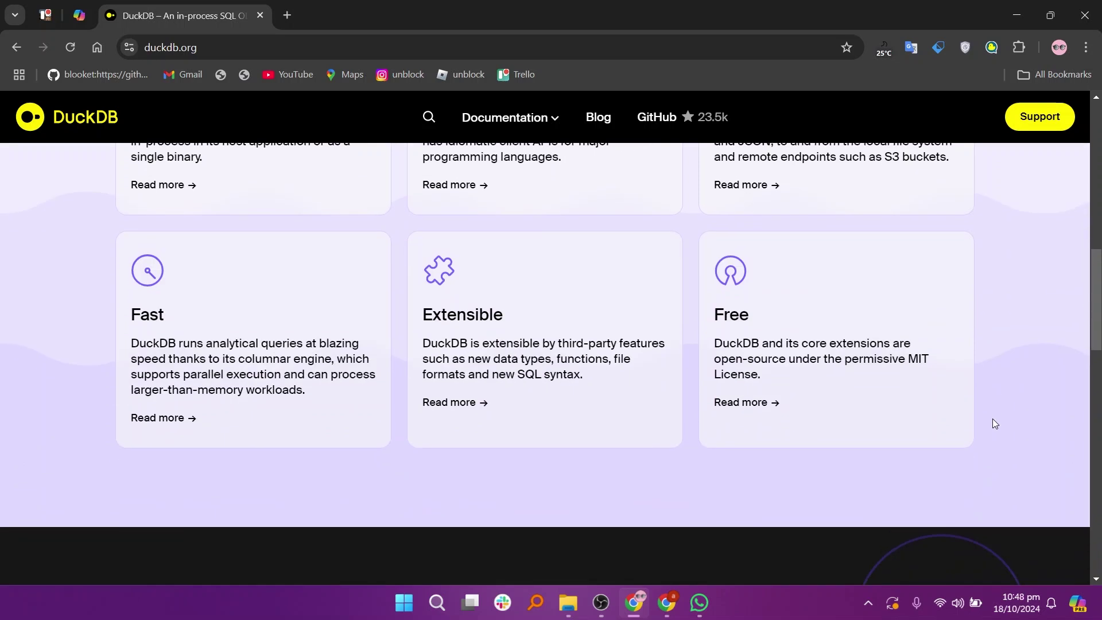
scroll(993, 423, "down", 5)
scroll(992, 423, "up", 2)
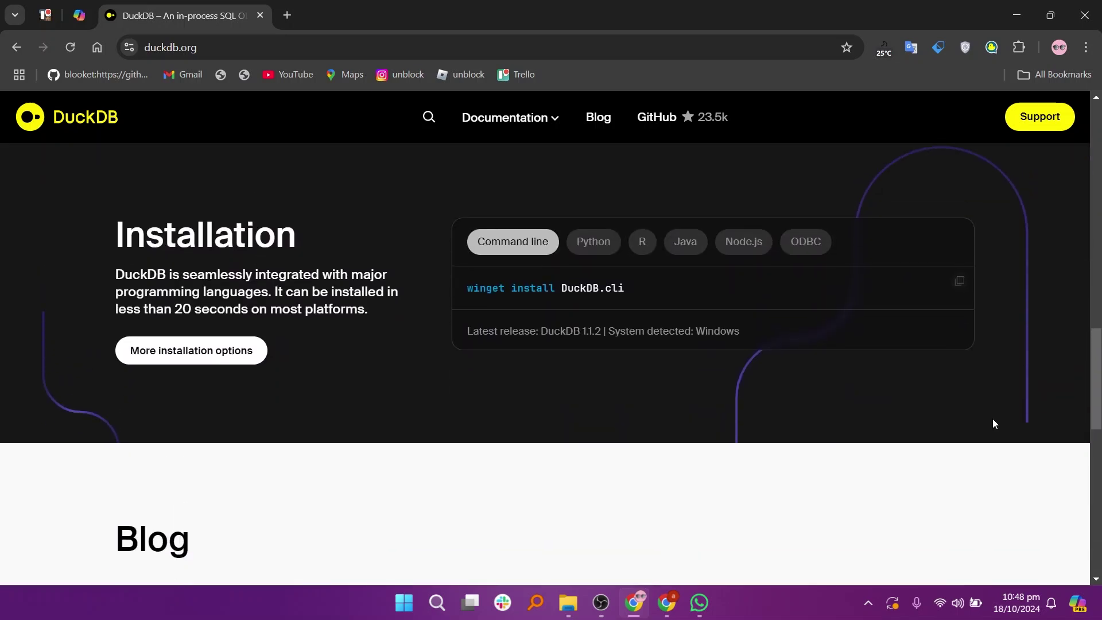
scroll(993, 423, "down", 5)
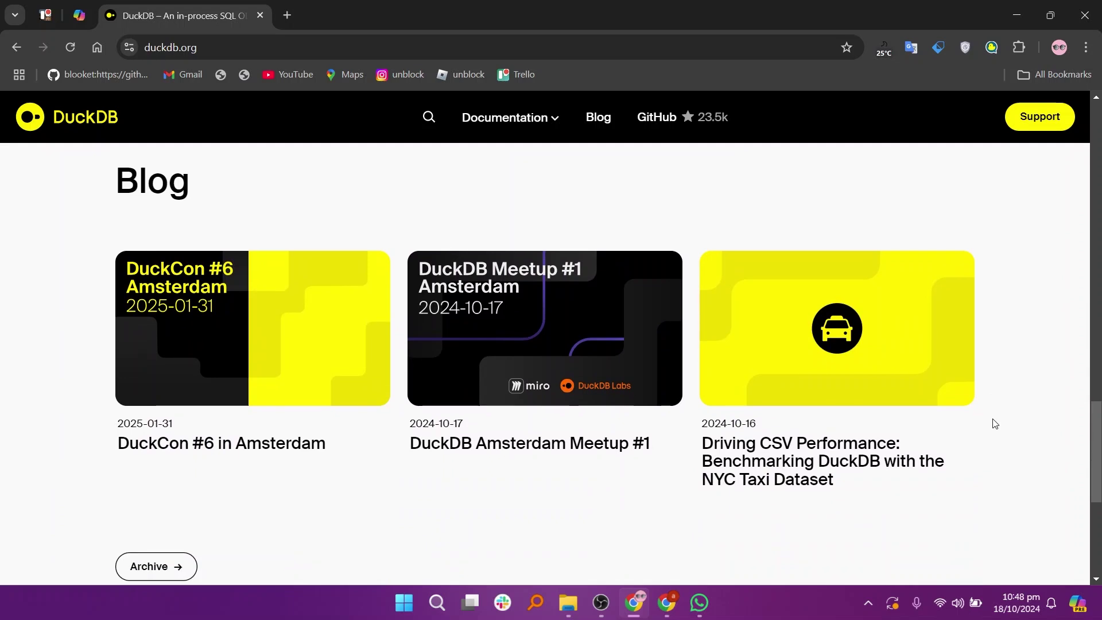